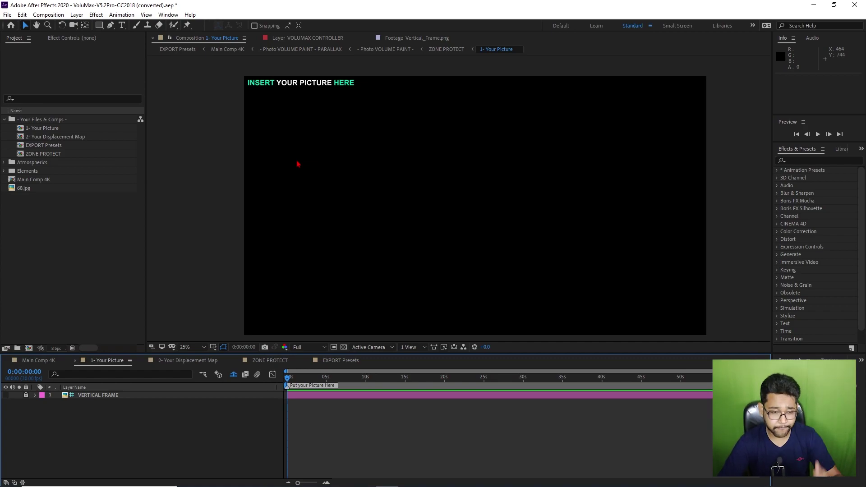
Place 68.jpg in 1- Your Picture, fit it to the comp, then switch to 2- Your Displacement Map.
left_click_drag(24, 187, 177, 411)
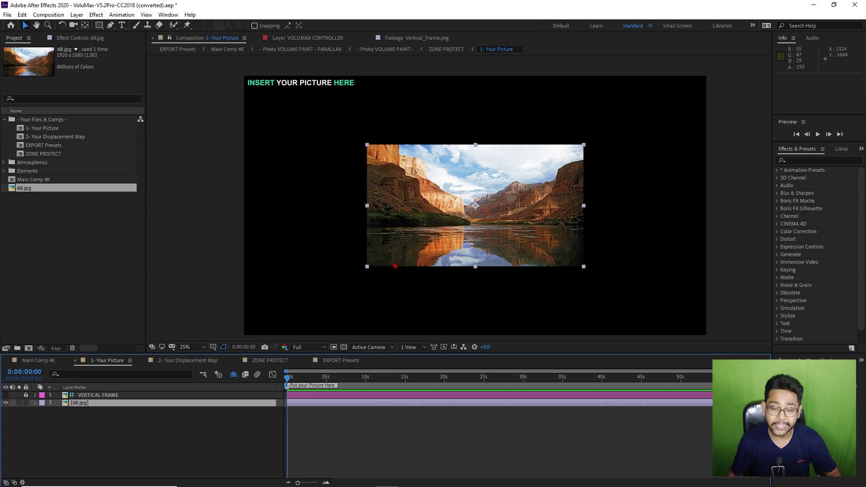
right_click(104, 403)
mouse_move(167, 189)
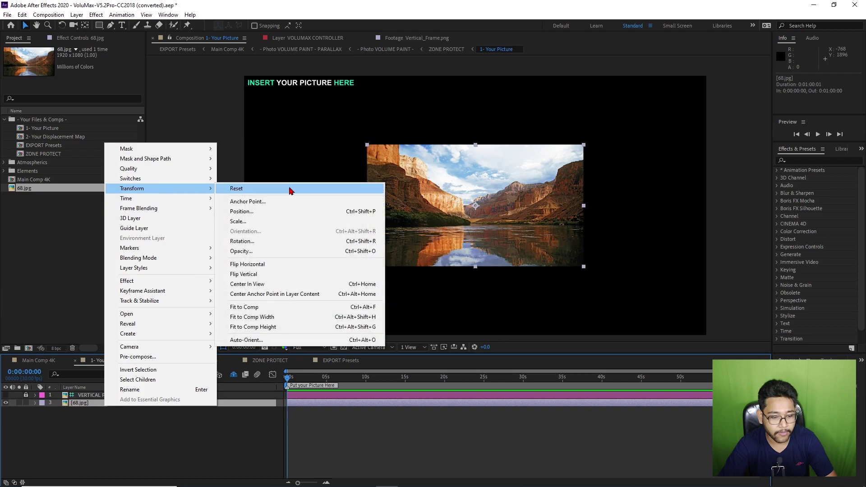
left_click(282, 307)
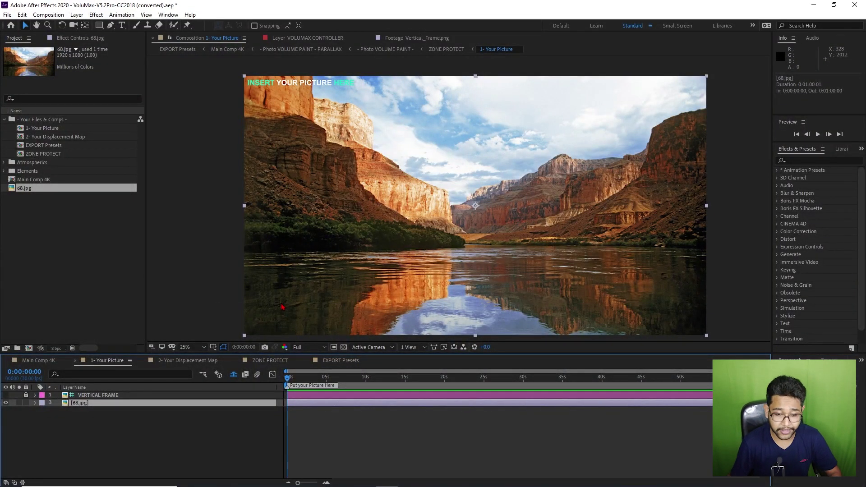
left_click(188, 361)
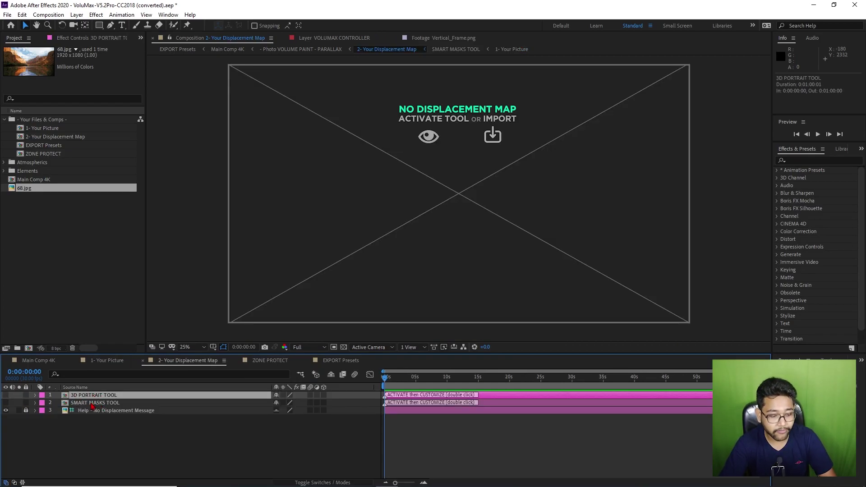
Select the SMART MASKS TOOL layer and turn its visibility on.
left_click(89, 404)
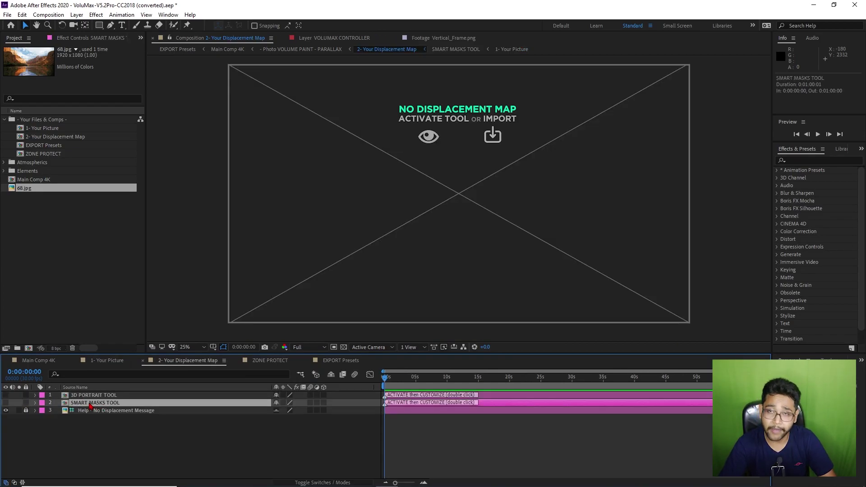
left_click(5, 403)
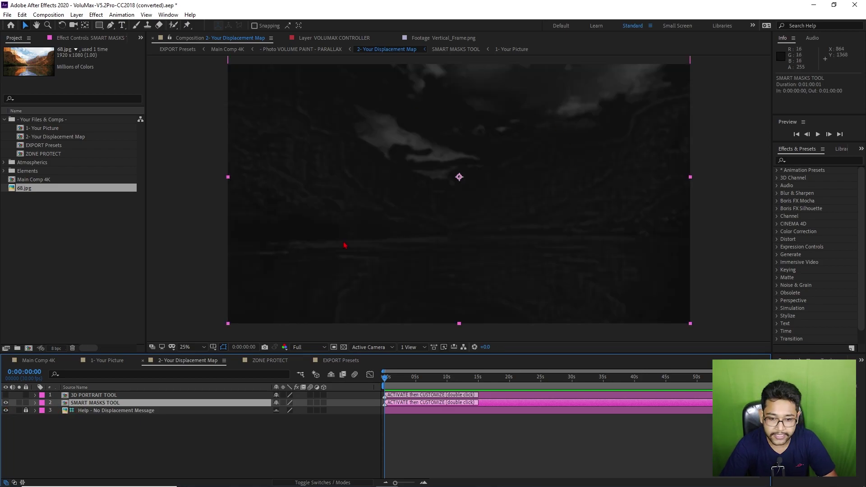
key("h")
mouse_move(478, 194)
left_mouse_down()
mouse_move(480, 202)
mouse_move(486, 193)
left_mouse_up()
key("v")
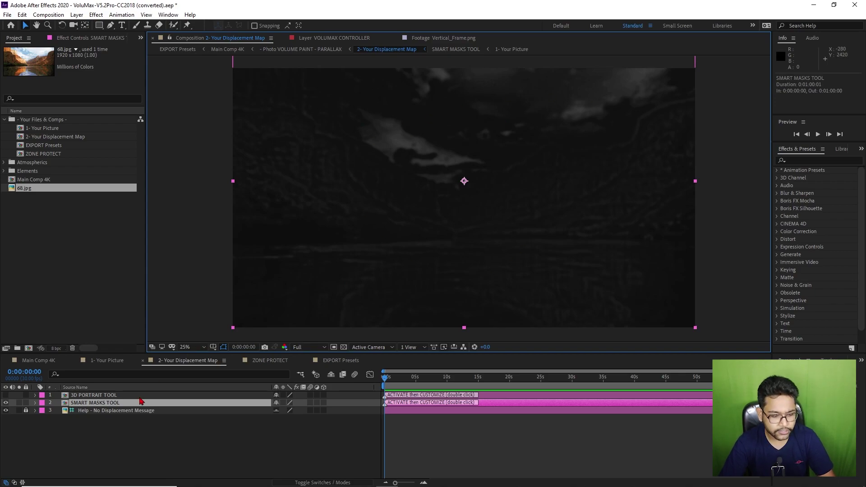
Open the SMART MASKS TOOL precomp and select its CREATE MASKS button layer.
double_click(135, 407)
key("h")
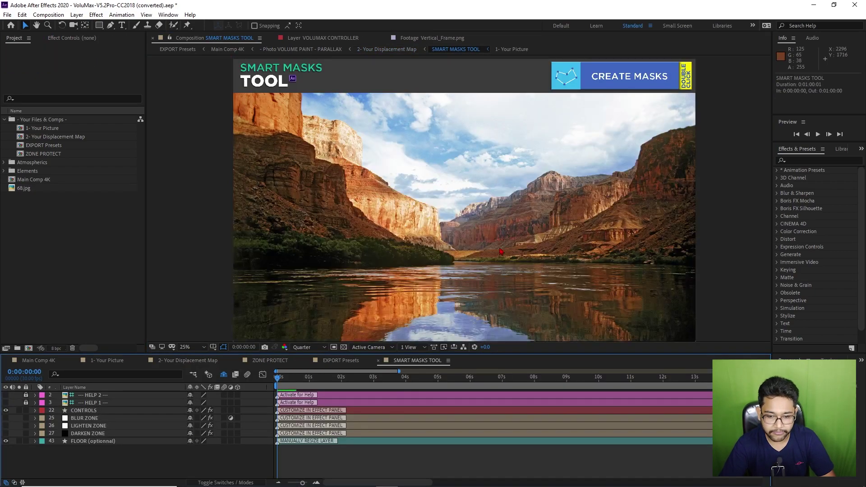
key("v")
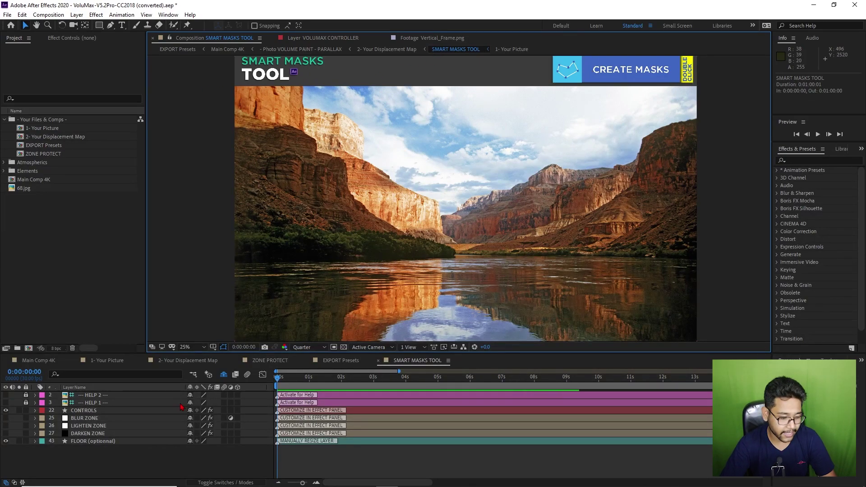
left_click(595, 76)
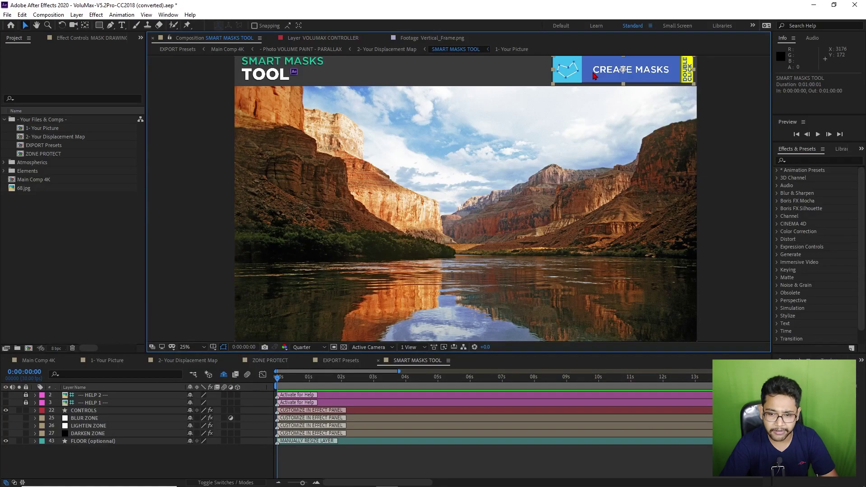
Open the MASK DRAWING composition from the CREATE MASKS button layer.
double_click(595, 76)
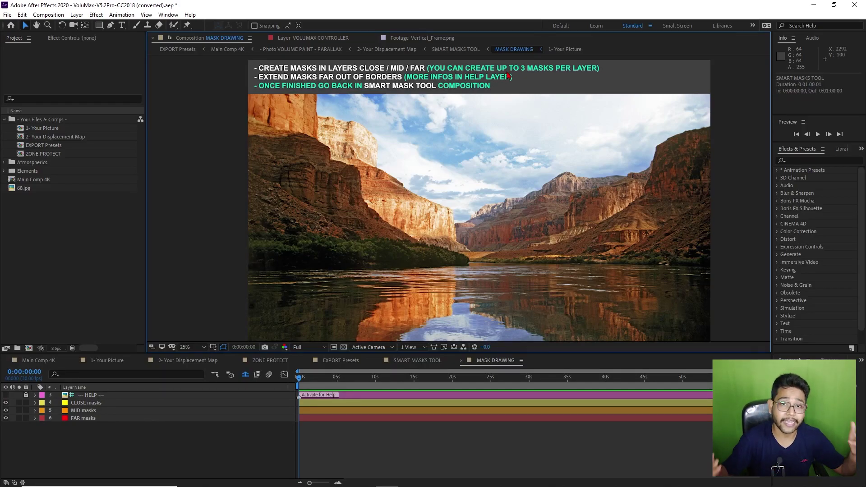
key("h")
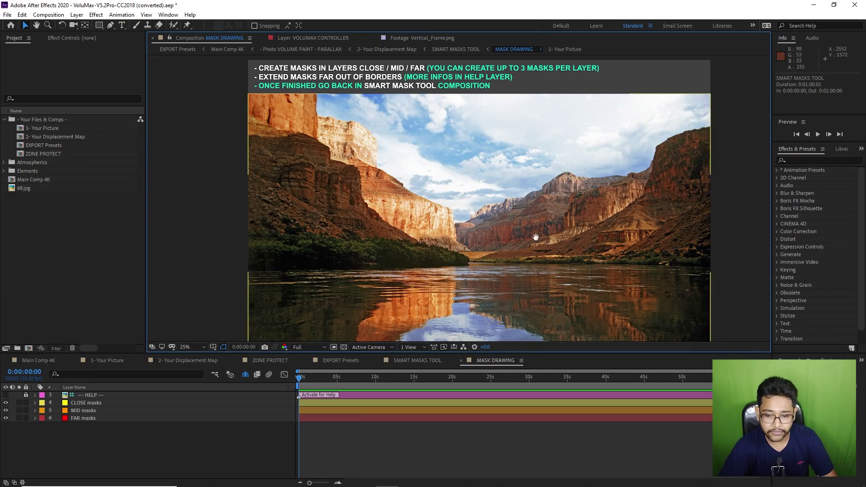
mouse_move(535, 240)
left_mouse_down()
mouse_move(532, 220)
mouse_move(530, 232)
left_mouse_up()
key("v")
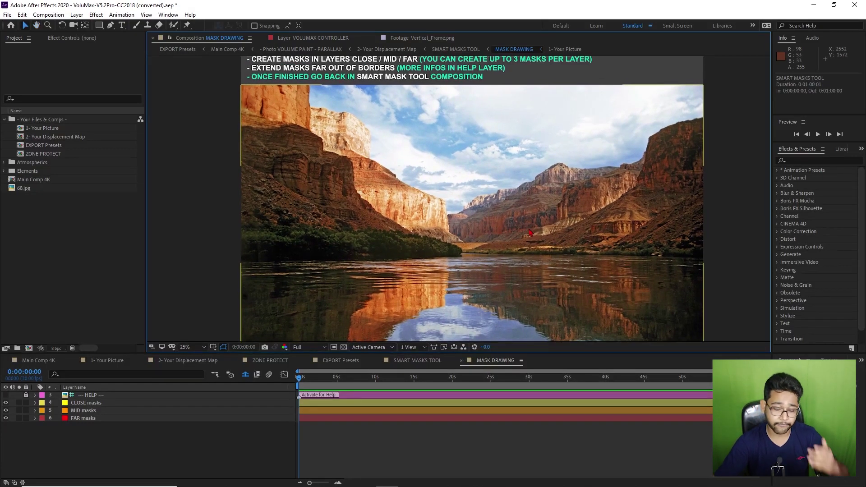
Check the CLOSE, MID and FAR masks layers, leaving CLOSE masks selected.
left_click(84, 404)
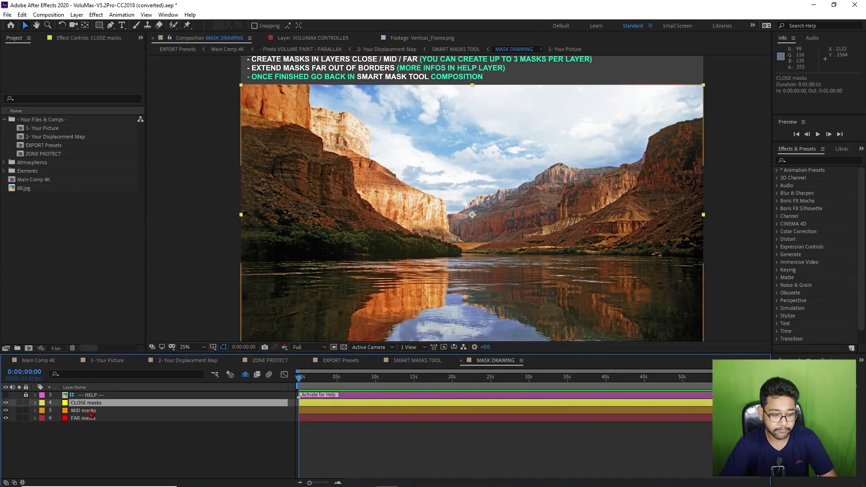
left_click(87, 411)
left_click(91, 420)
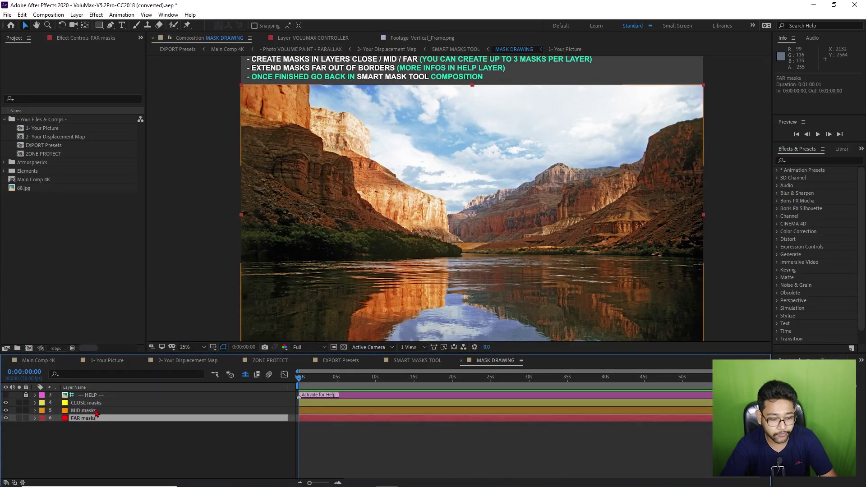
left_click(93, 404)
With CLOSE masks selected, switch to the Pen tool and zoom the view to 50%.
left_click(94, 410)
left_click(93, 403)
key("g")
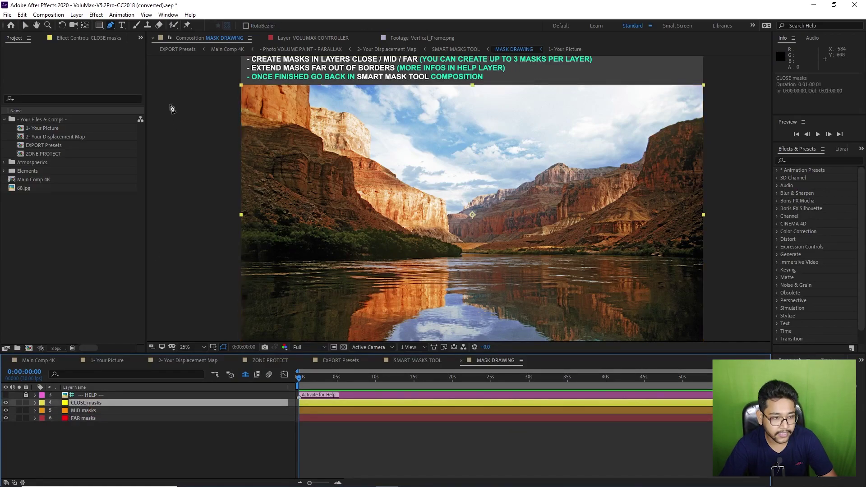
left_click_drag(343, 197, 356, 209)
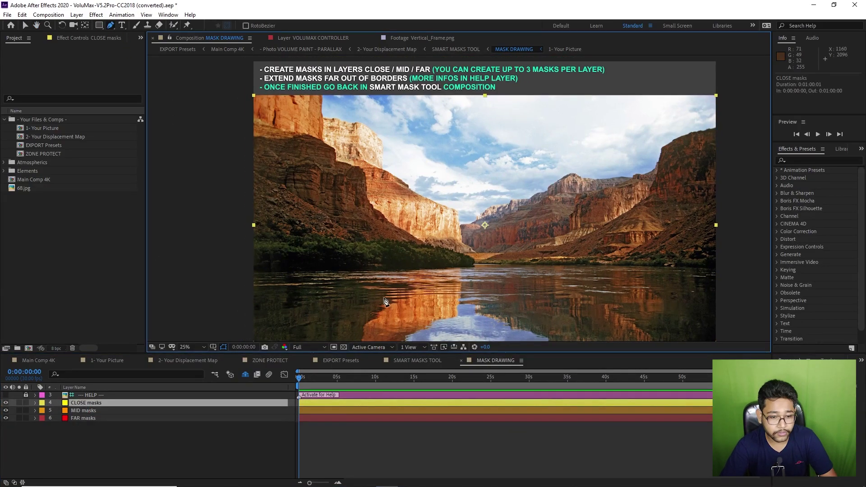
left_click_drag(250, 144, 279, 187)
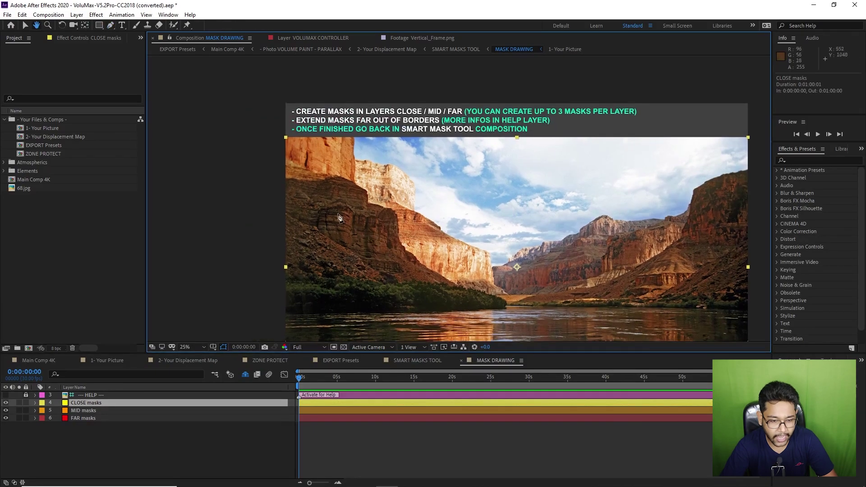
key("period")
scroll(279, 187, "left", 5)
scroll(270, 113, "up", 3)
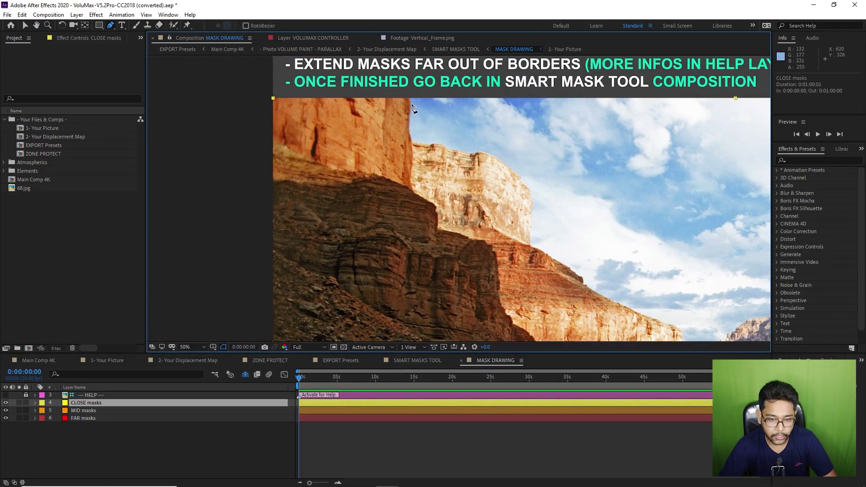
scroll(268, 81, "up", 3)
Trace a mask along the left foreground cliff, starting above the frame's top edge.
left_click(259, 76)
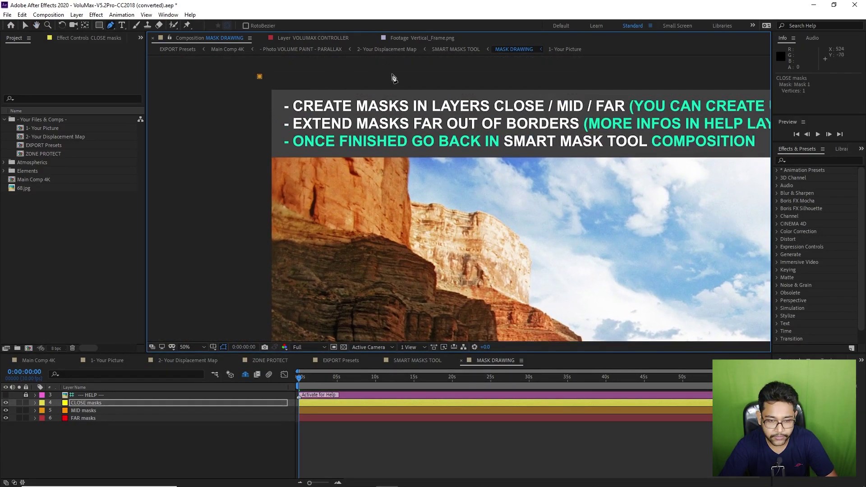
left_click(401, 73)
left_click(408, 123)
left_click(407, 156)
left_click(410, 176)
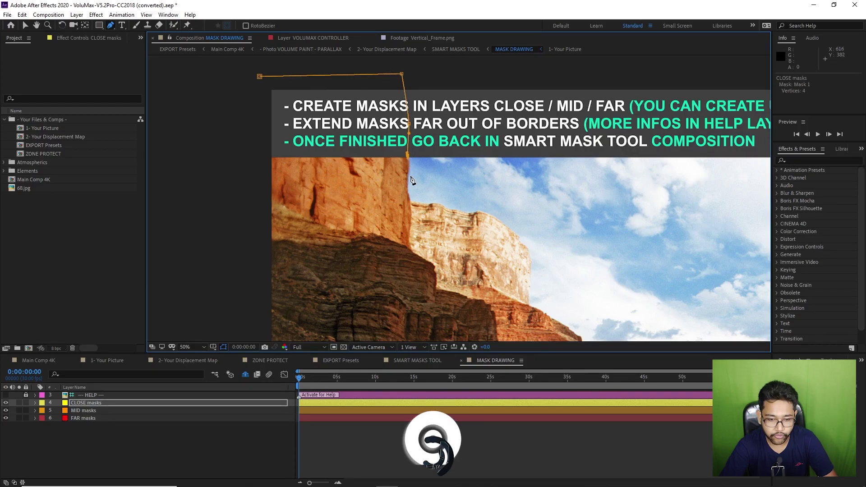
left_click(410, 192)
left_click(413, 221)
left_click(409, 247)
left_click(423, 258)
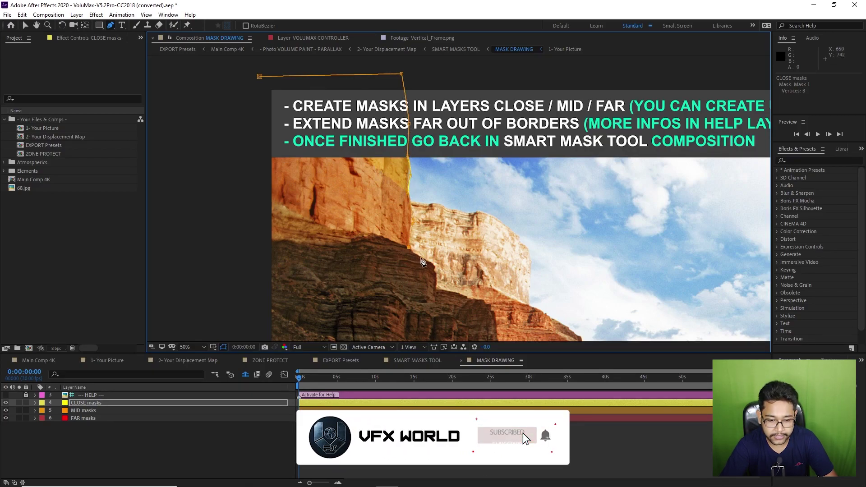
left_click(436, 270)
left_click(437, 284)
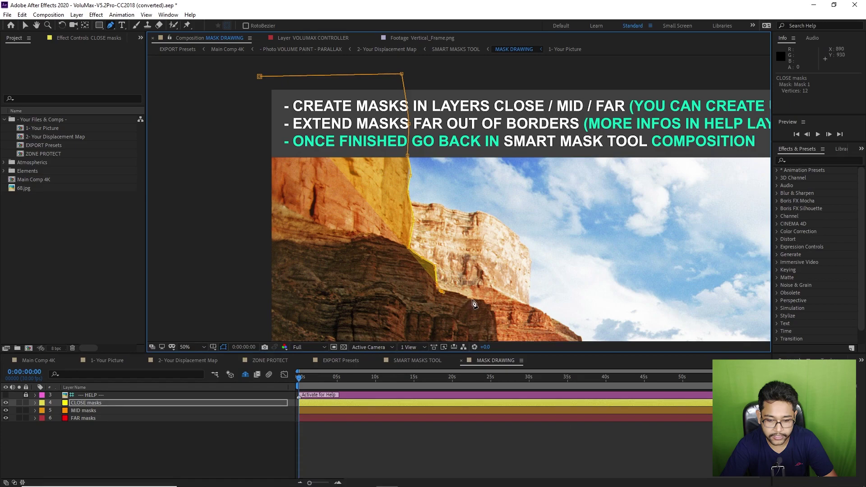
left_click(442, 290)
left_click(470, 297)
left_click_drag(476, 274, 406, 127)
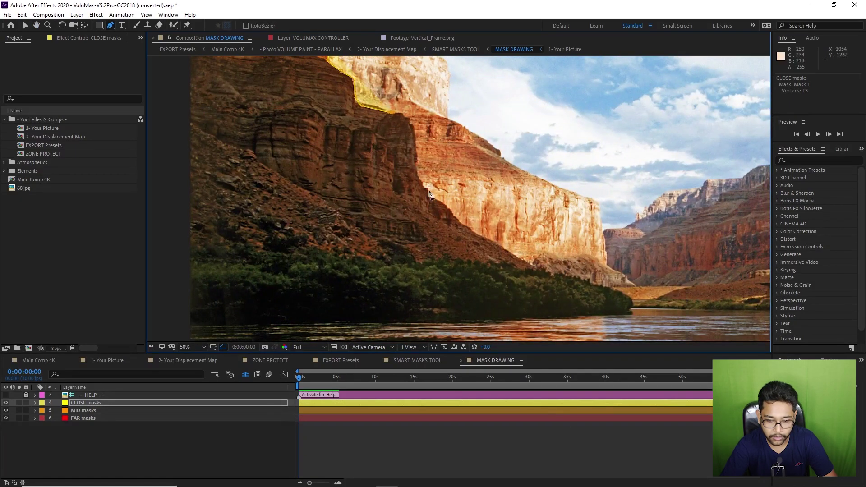
left_click_drag(563, 318, 316, 240)
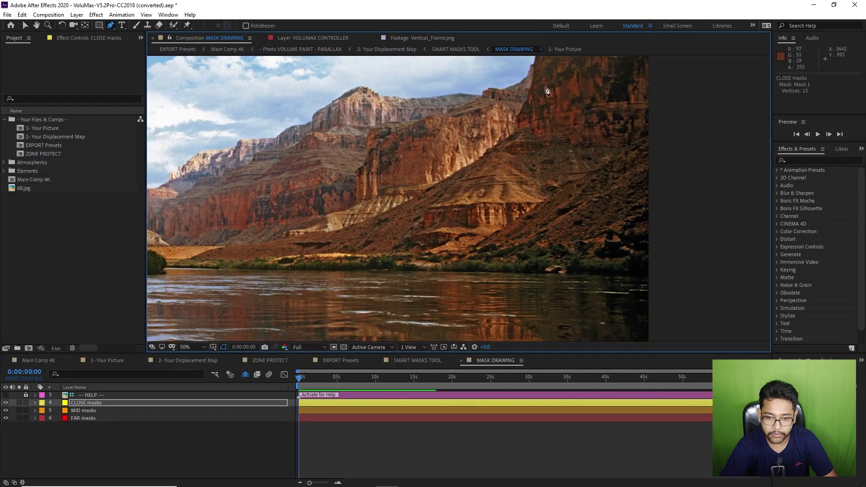
left_click_drag(547, 90, 564, 61)
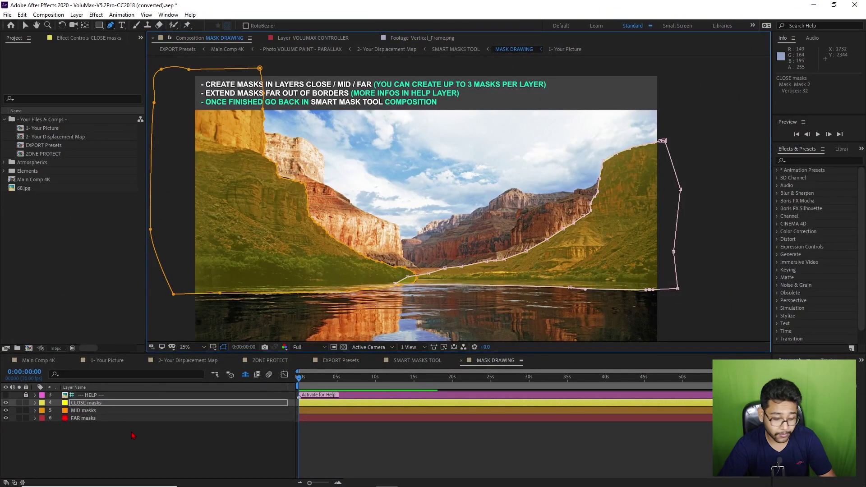
left_click(90, 410)
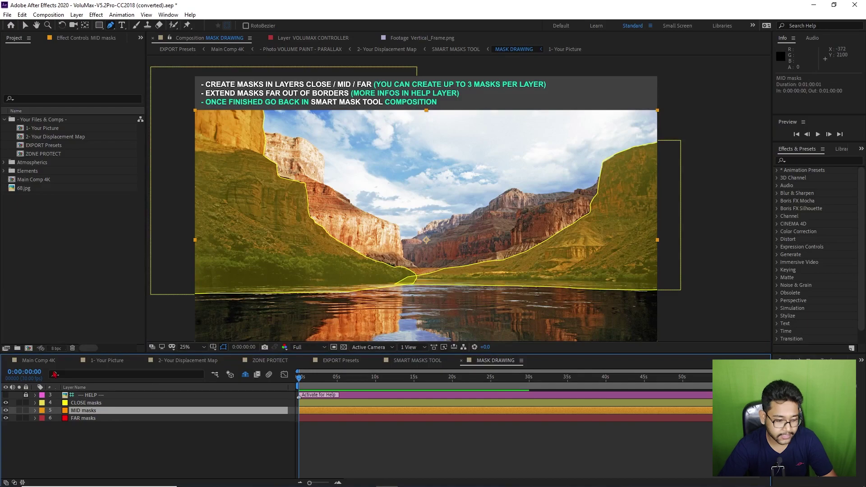
left_click_drag(252, 211, 289, 238)
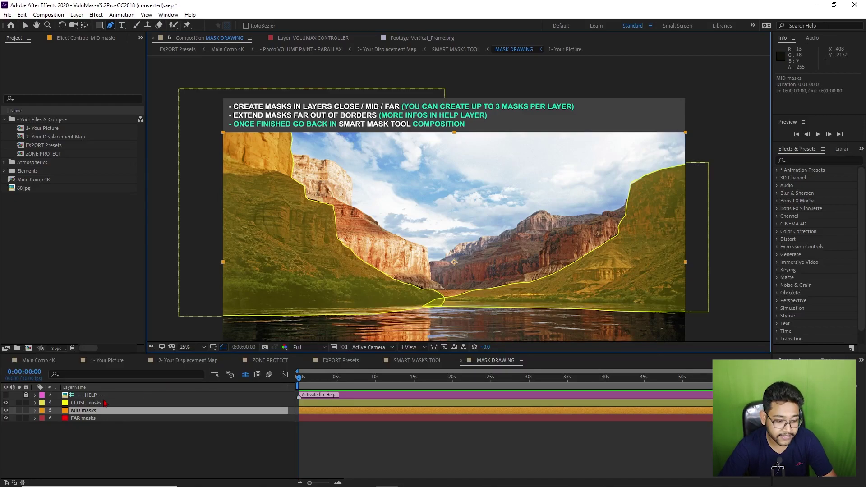
left_click(95, 418)
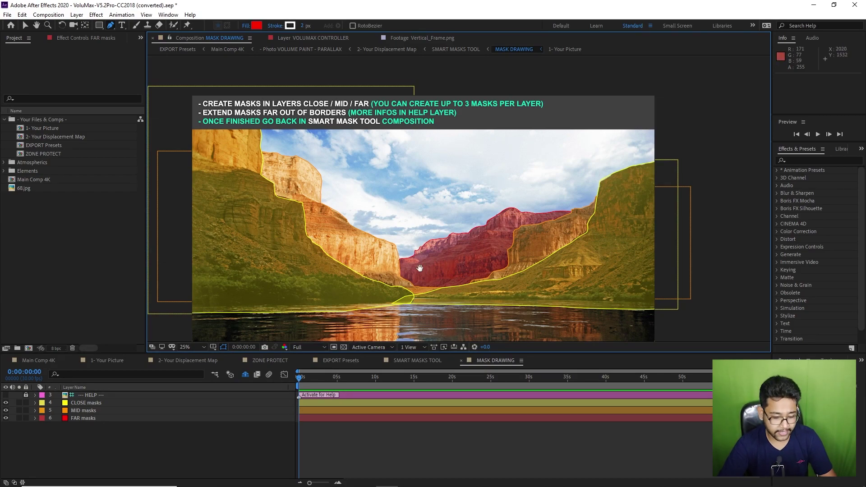
Return to the SMART MASKS TOOL comp to see the drawn close, mid and far masks.
scroll(424, 270, "down", 2)
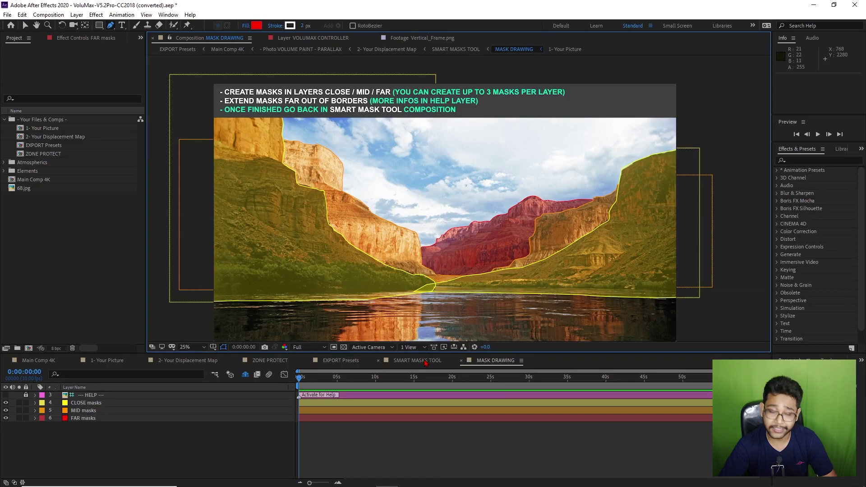
left_click(425, 363)
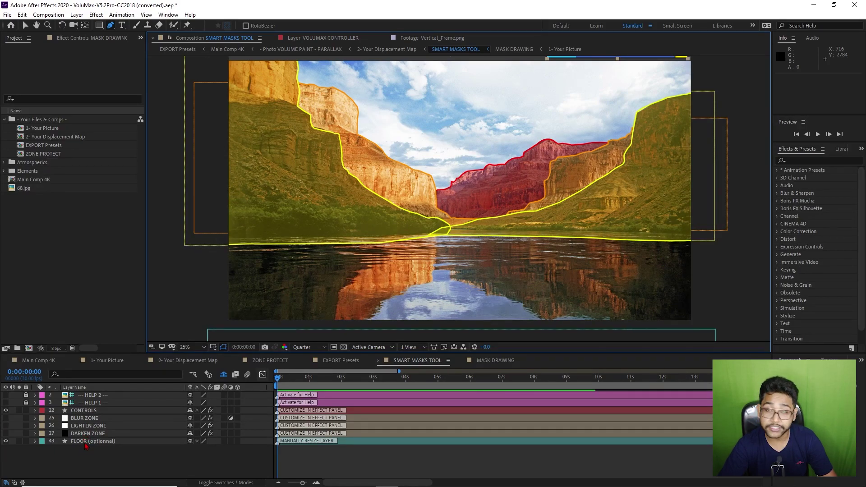
Stretch the FLOOR (optional) layer upward so its lines cover the river.
left_click(85, 442)
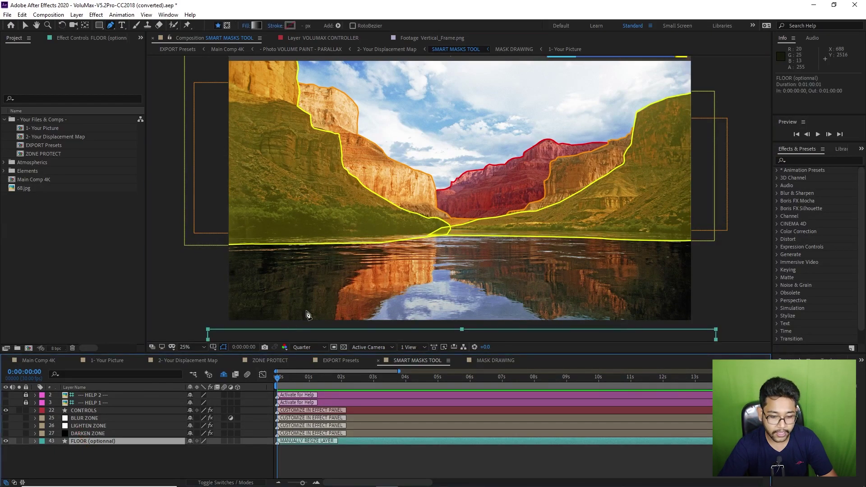
left_click_drag(360, 234, 360, 199)
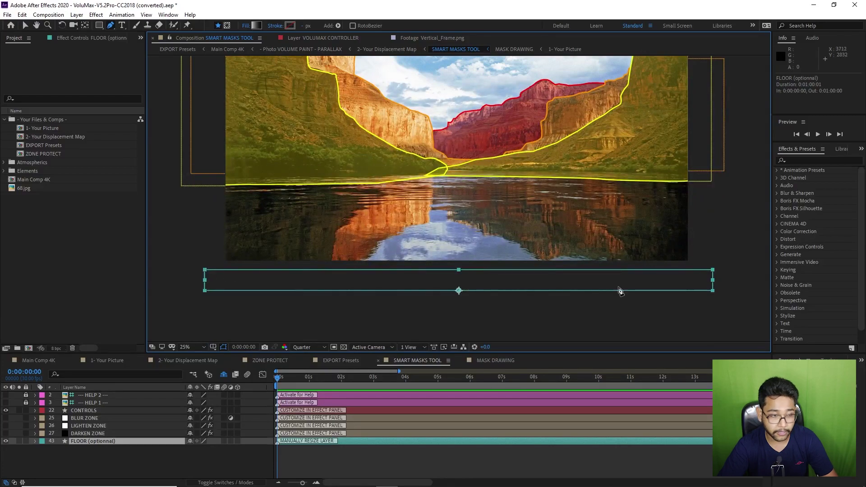
left_click(25, 25)
scroll(365, 120, "up", 2)
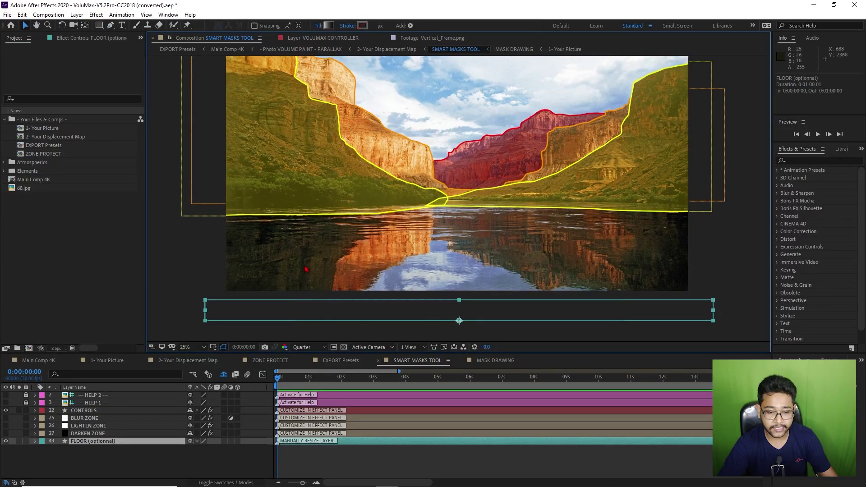
scroll(388, 267, "up", 1)
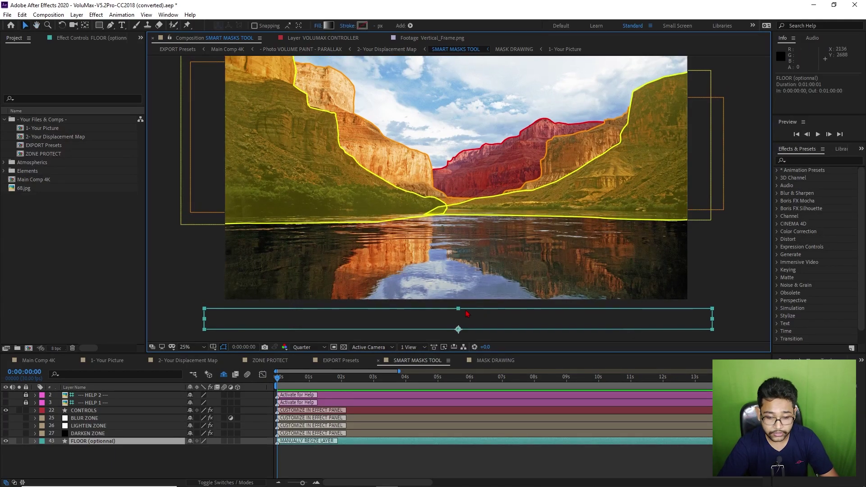
left_click_drag(459, 310, 463, 204)
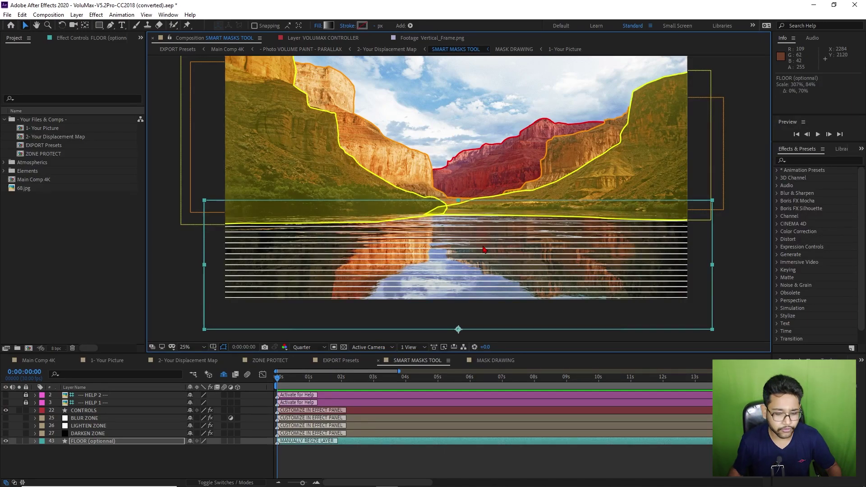
Preview the BLUR, LIGHTEN and DARKEN ZONE masks, then show DARKEN ZONE's Opacity and Blurriness settings.
left_click(112, 463)
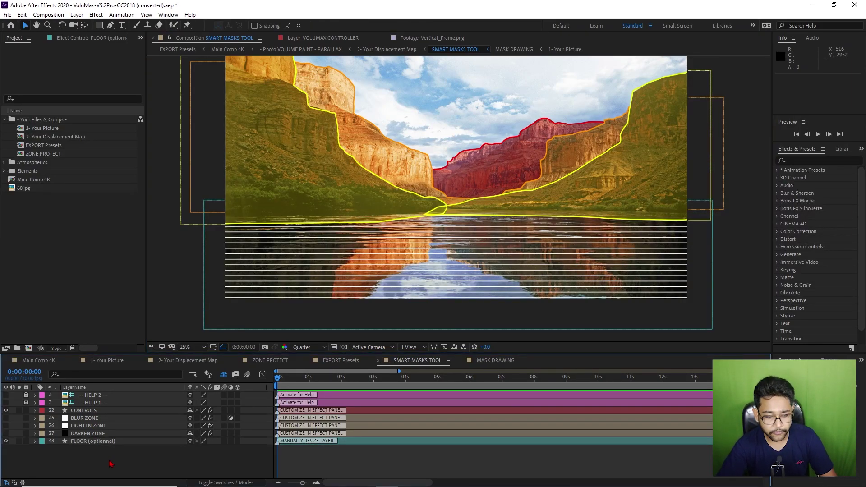
left_click(97, 419)
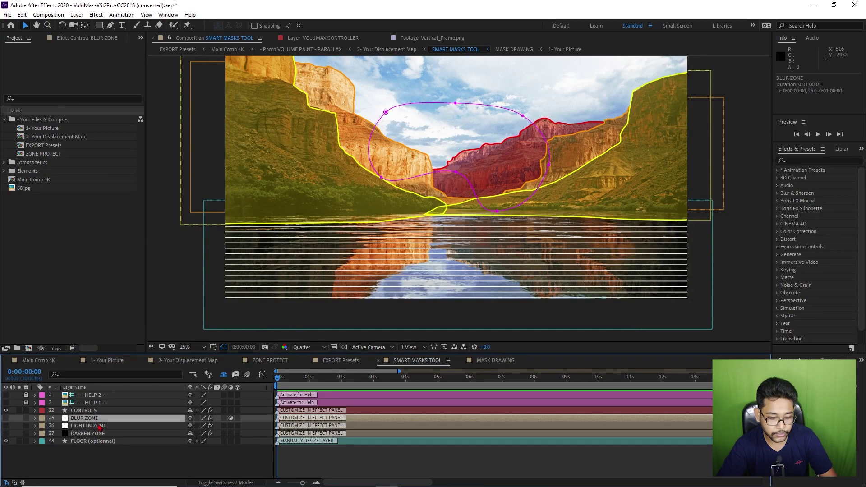
left_click(100, 427)
left_click(100, 435)
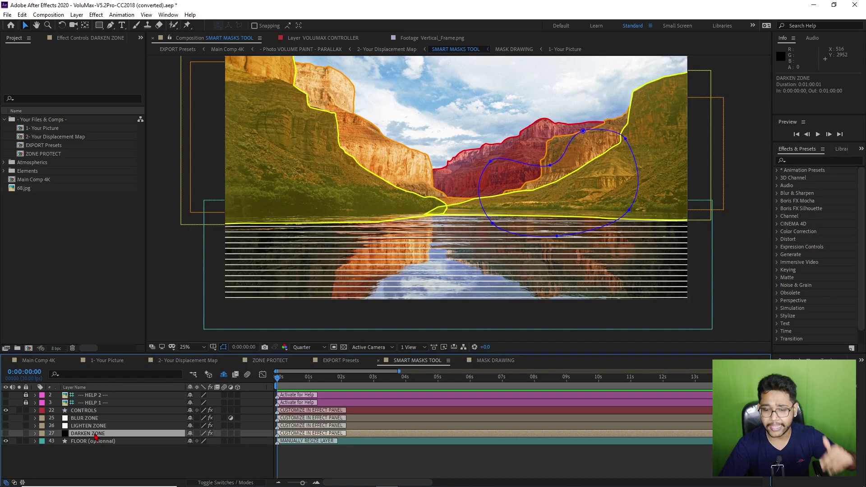
left_click(117, 397)
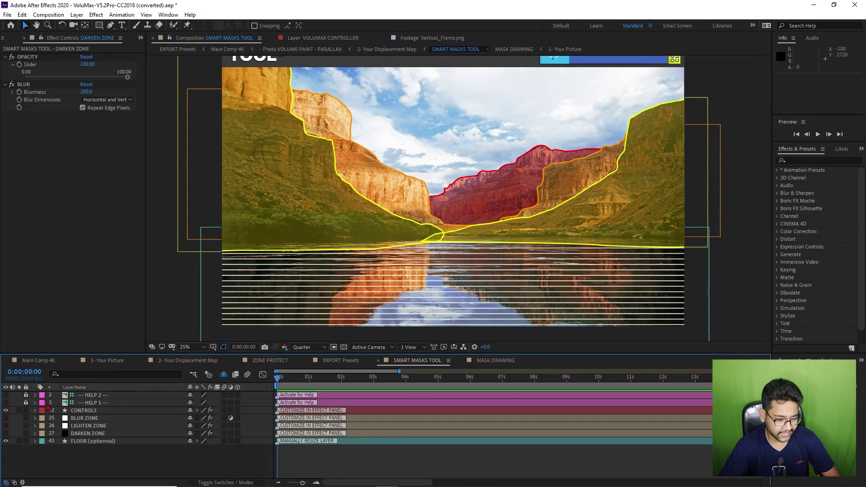
left_click_drag(5, 410, 6, 402)
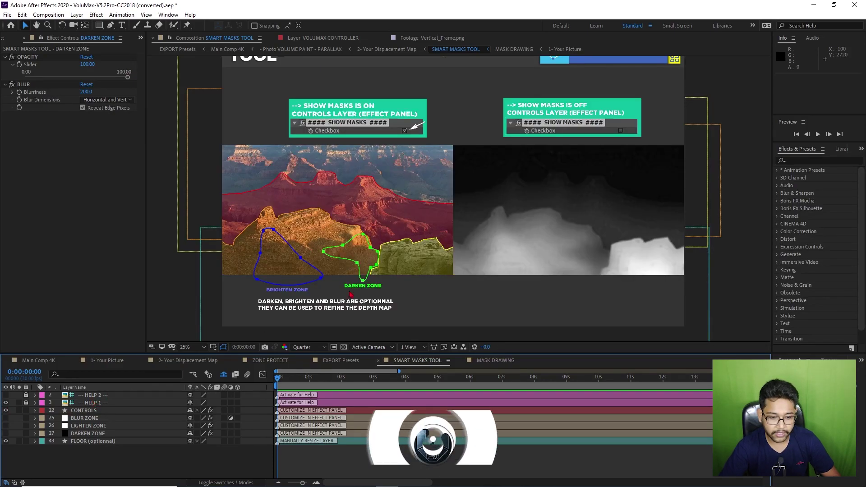
scroll(305, 298, "up", 2)
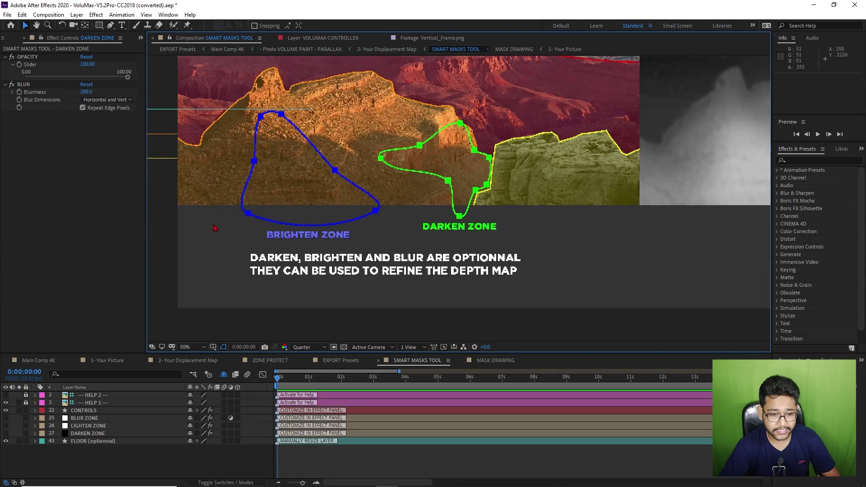
scroll(424, 217, "right", 1)
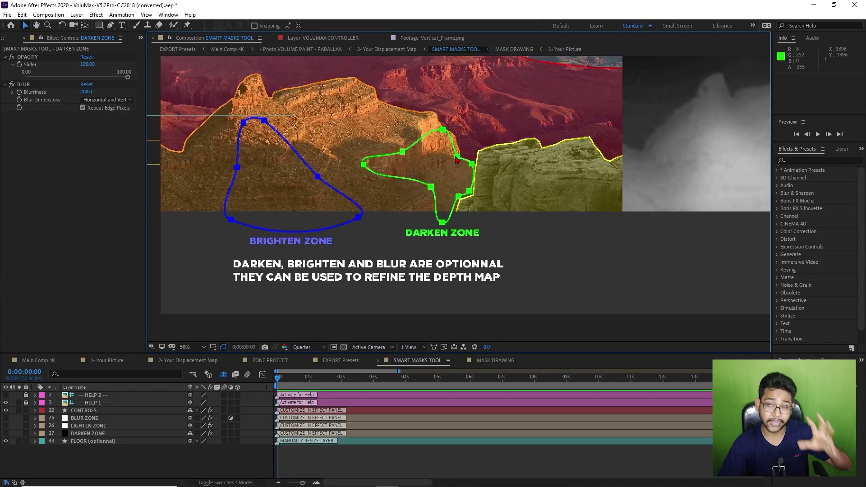
scroll(522, 118, "down", 2)
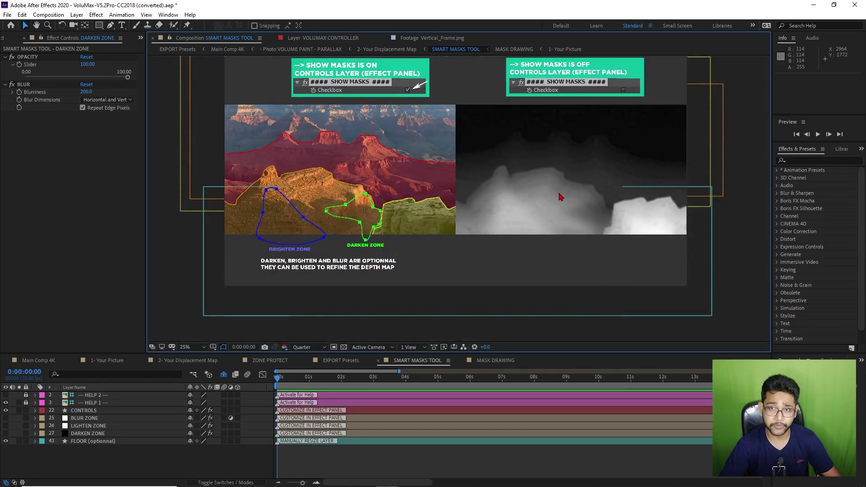
scroll(558, 193, "up", 1)
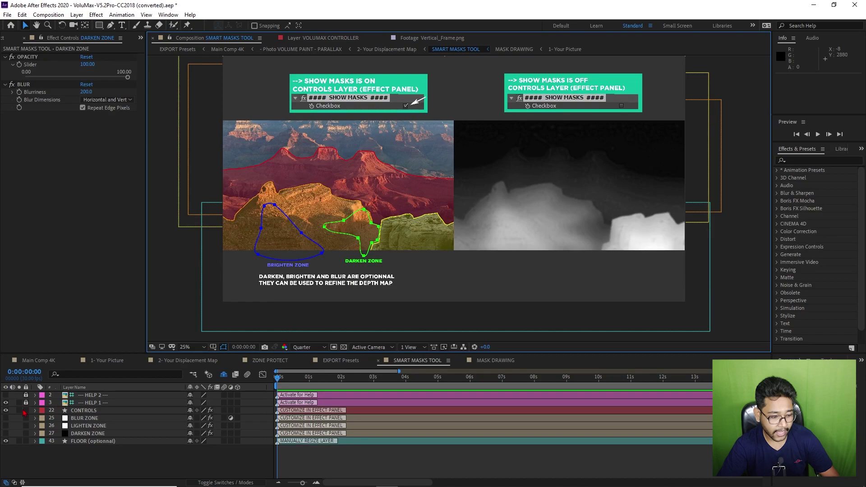
left_click(5, 402)
left_click(6, 395)
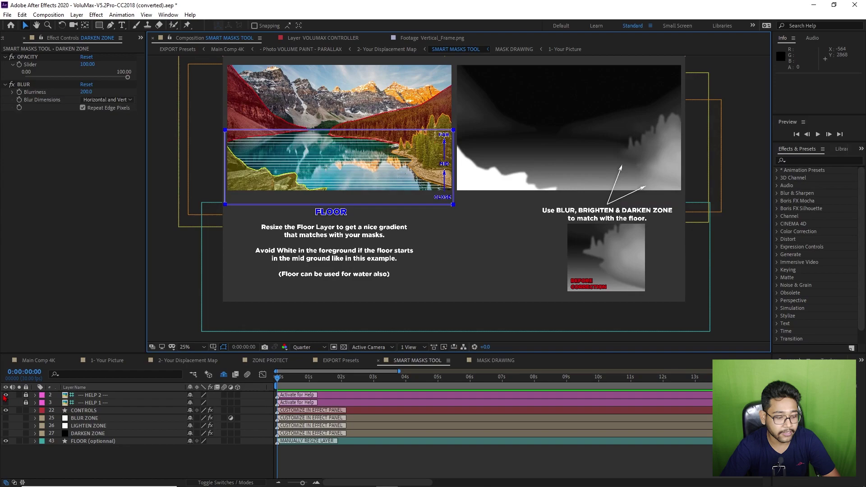
left_click(6, 395)
Check the generated depth map in 2- Your Displacement Map, then switch to Main Comp 4K.
scroll(405, 196, "up", 2)
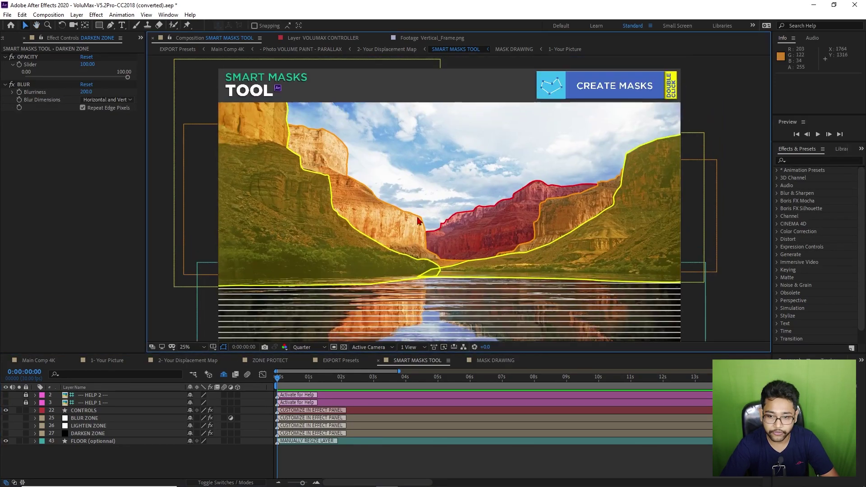
scroll(418, 221, "down", 2)
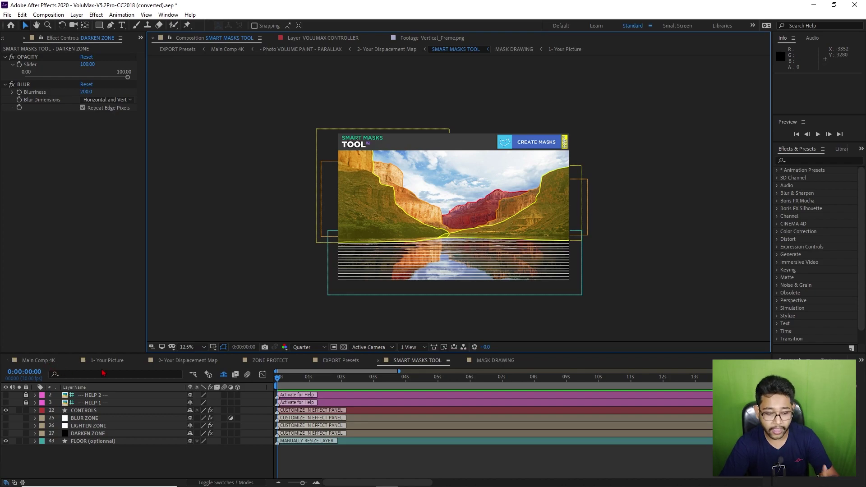
left_click(186, 361)
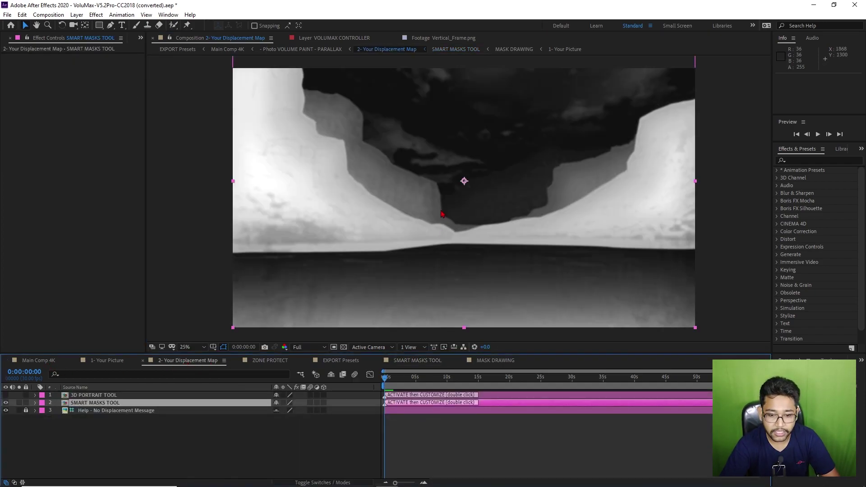
scroll(430, 203, "down", 1)
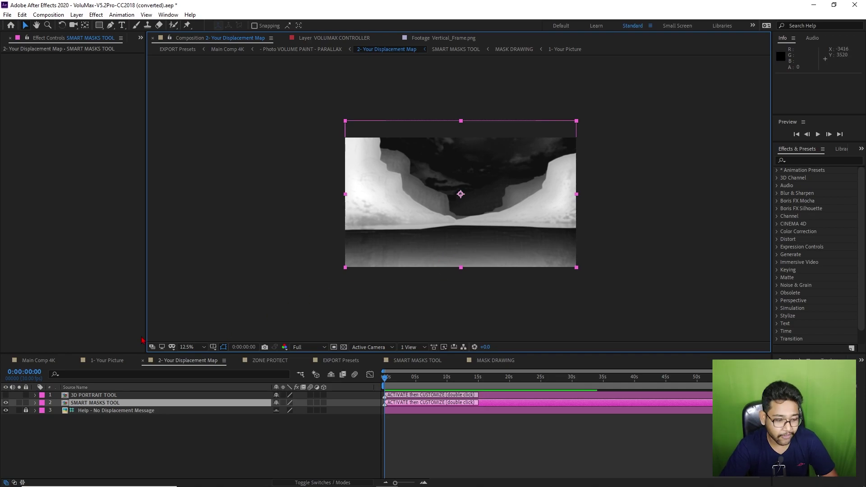
left_click(57, 361)
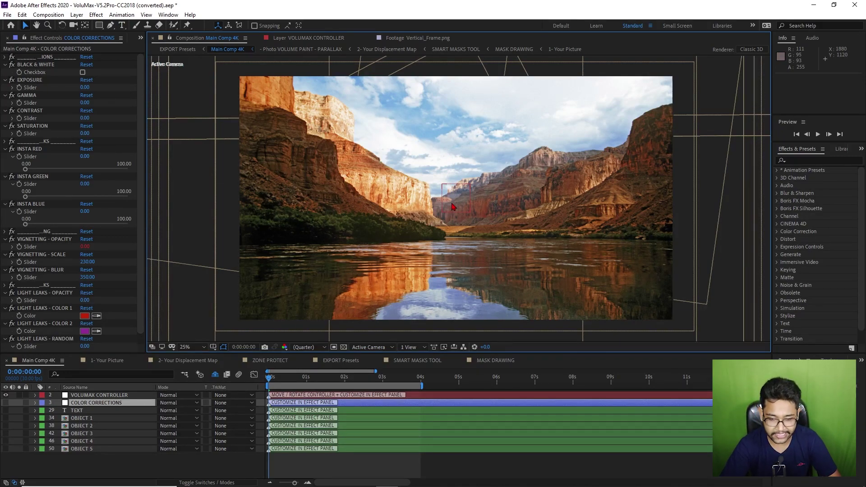
Drag the VOLUMAX CONTROLLER down-left to swing the 3D camera across the canyon.
left_click_drag(454, 206, 471, 232)
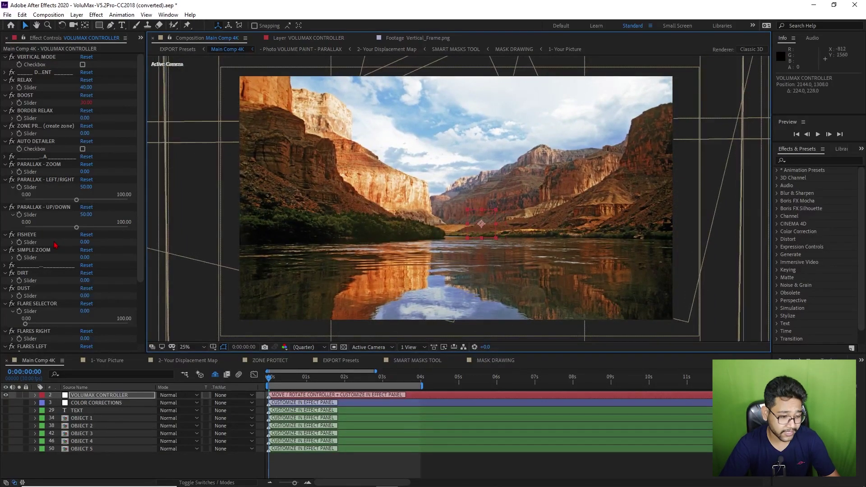
Set Simple Zoom to -18 and move the controller up-left to reframe the parallax.
scroll(46, 268, "down", 3)
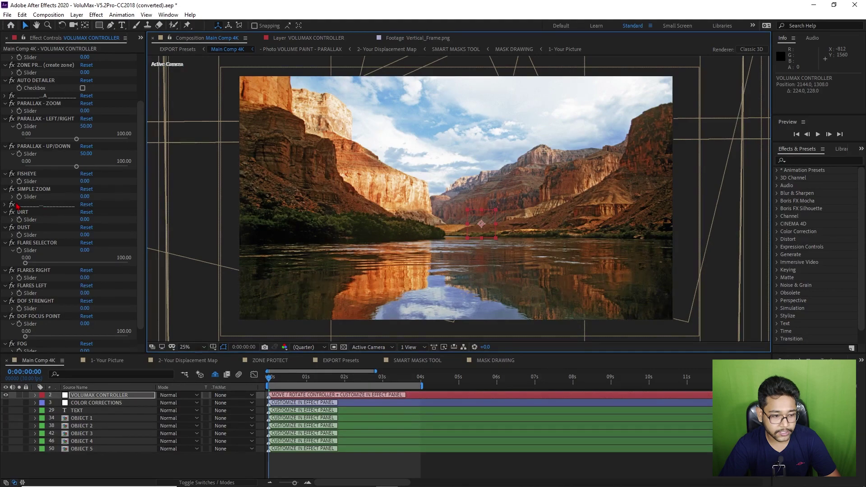
mouse_move(85, 197)
left_mouse_down()
mouse_move(98, 199)
mouse_move(79, 200)
left_mouse_up()
left_click_drag(482, 234, 221, 247)
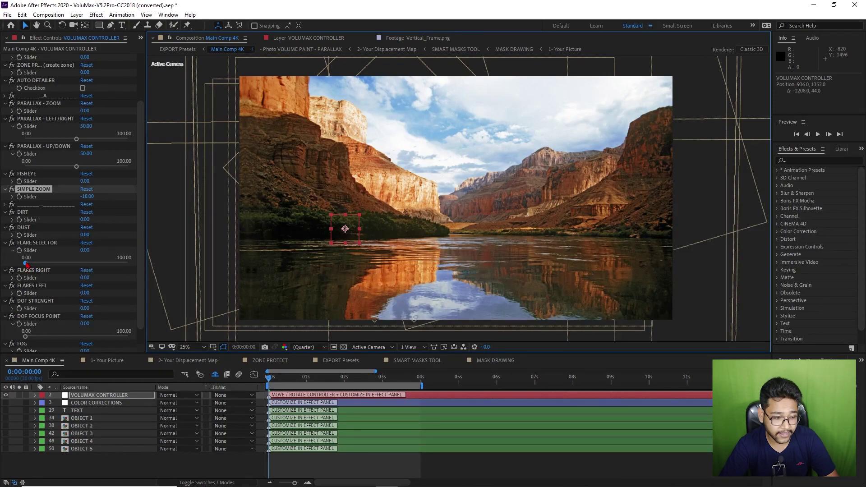
Add a lens flare with Flares Right 71 and Flare Selector 27.75, then shift the controller right.
left_click_drag(86, 278, 122, 277)
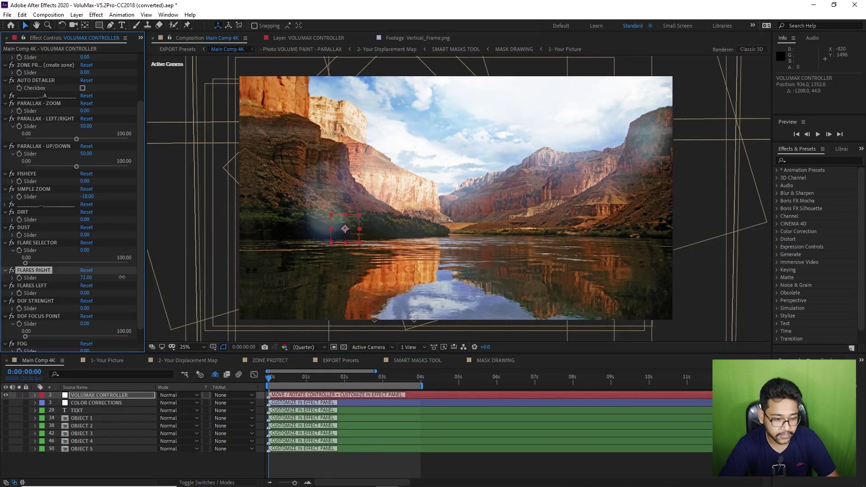
left_click(30, 263)
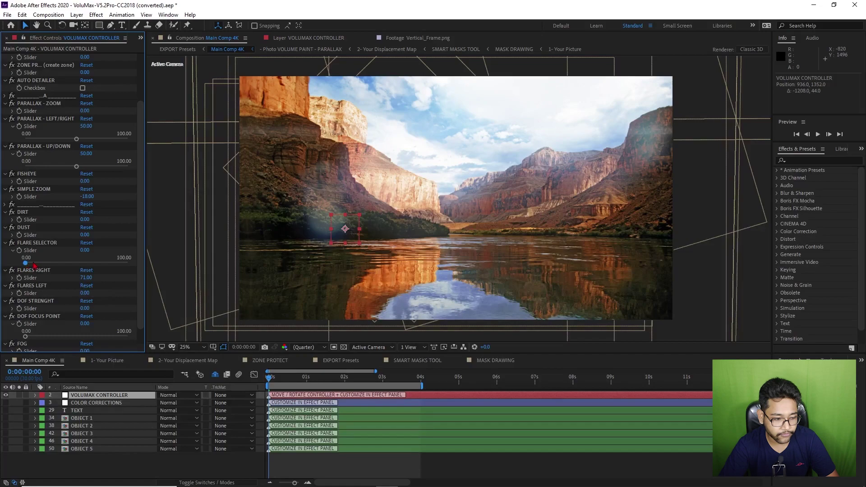
left_click_drag(34, 266, 53, 263)
left_click_drag(349, 249, 530, 264)
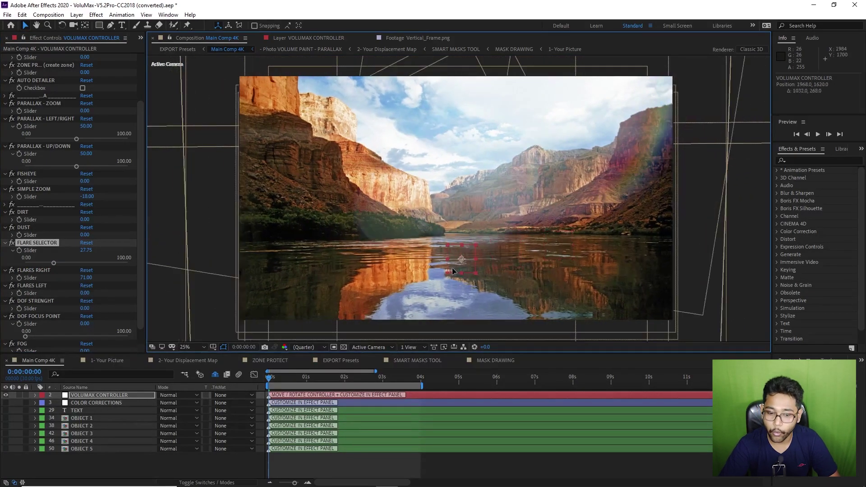